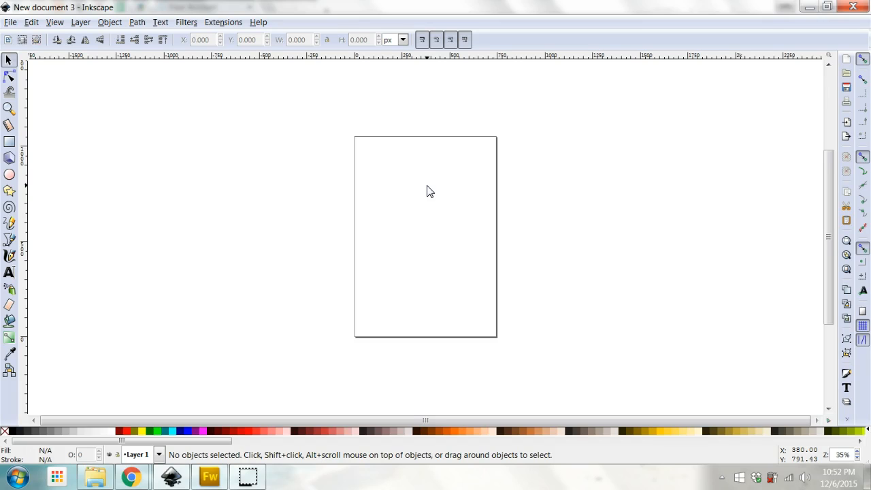
Import the candy-clip-art-black-and-white-di8RMj9ie PNG as a linked image and place it in the upper-left area of the page.
left_click(424, 176)
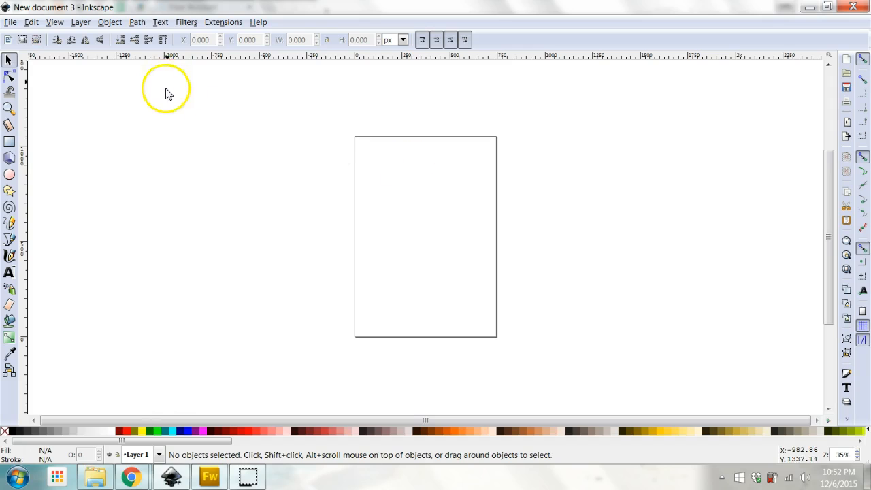
left_click(12, 26)
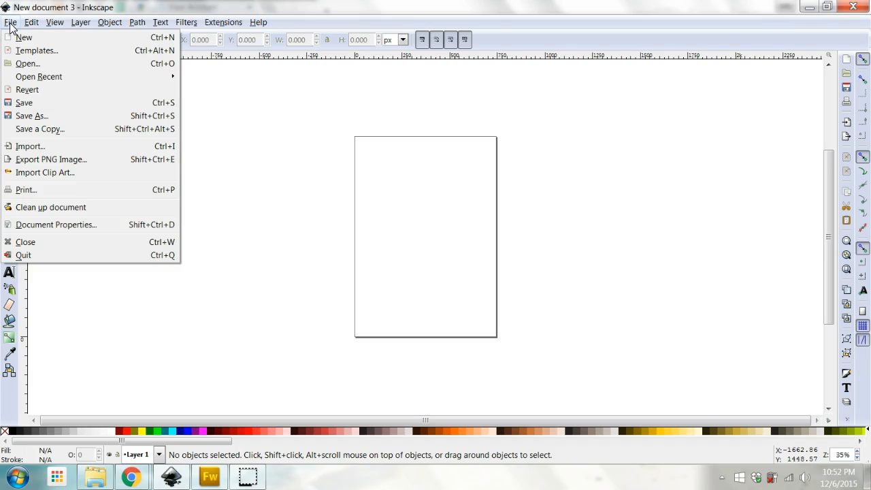
left_click(31, 147)
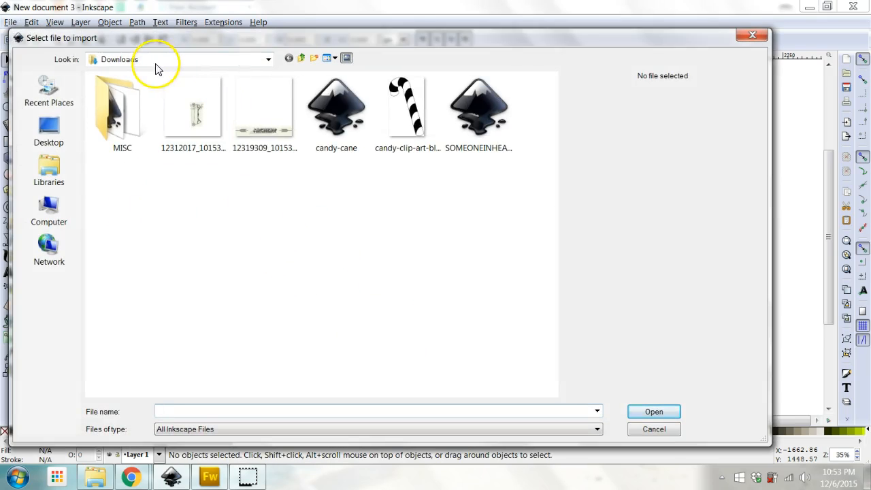
left_click(414, 119)
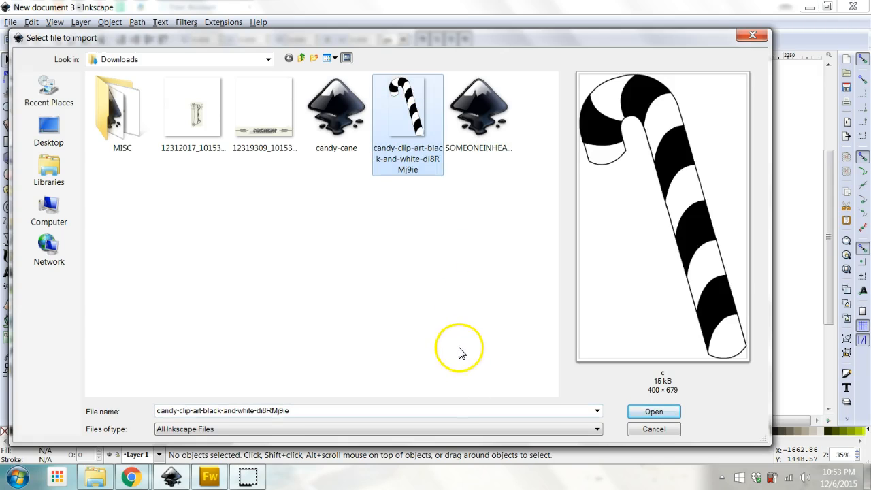
left_click(651, 413)
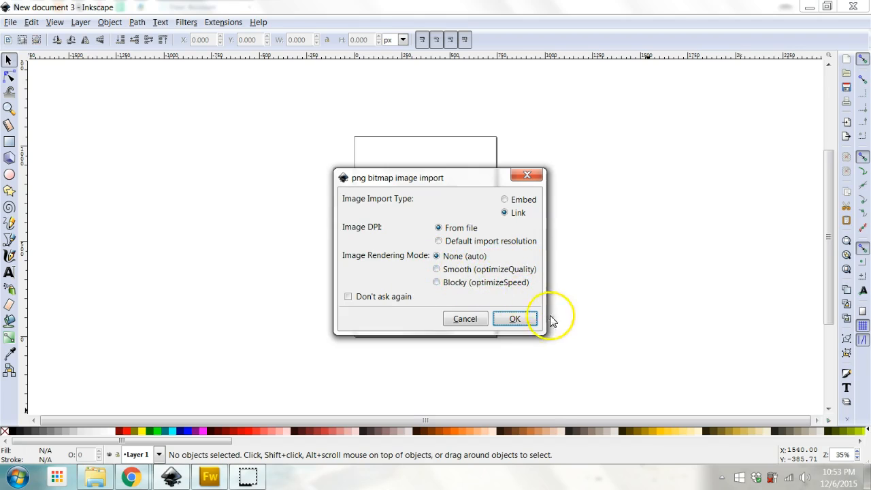
left_click(515, 319)
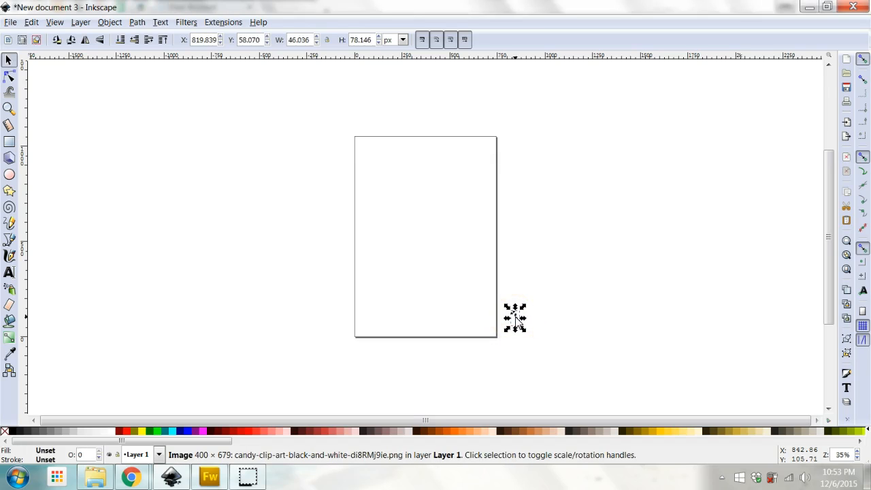
left_click_drag(515, 318, 380, 181)
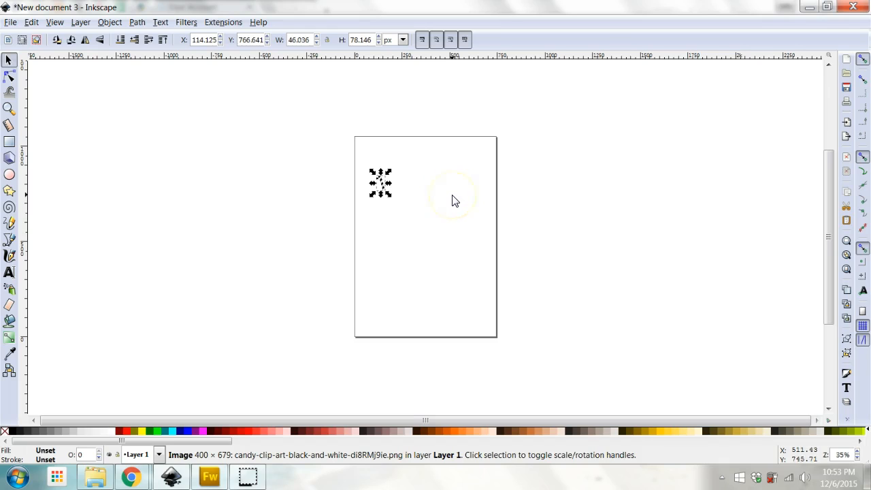
left_click(394, 189)
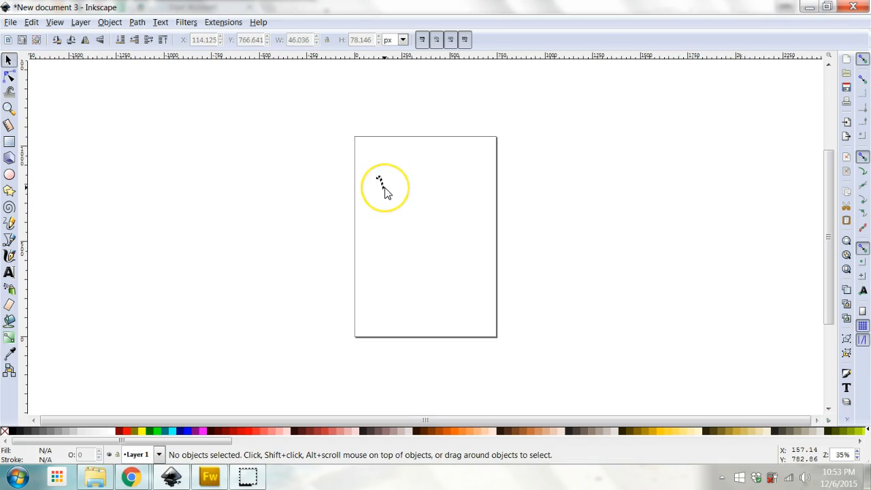
Trace the candy cane bitmap using brightness cutoff, with Smooth disabled and Remove background enabled.
left_click(384, 190)
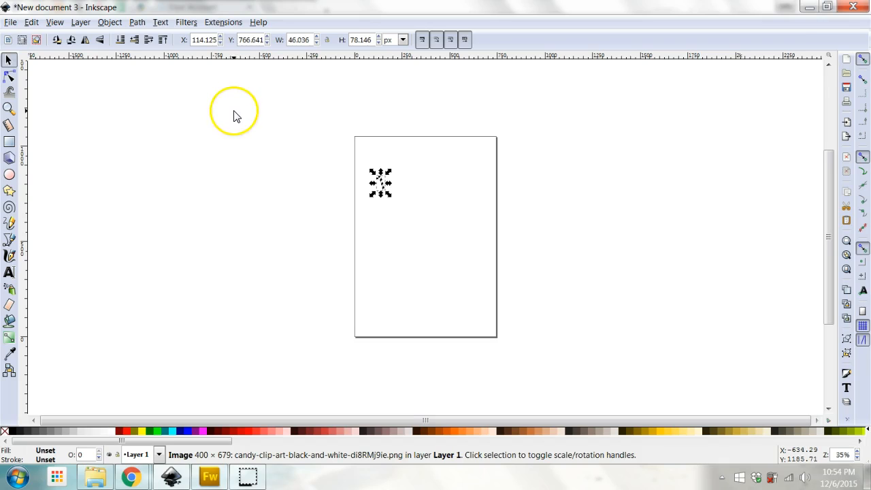
left_click(138, 22)
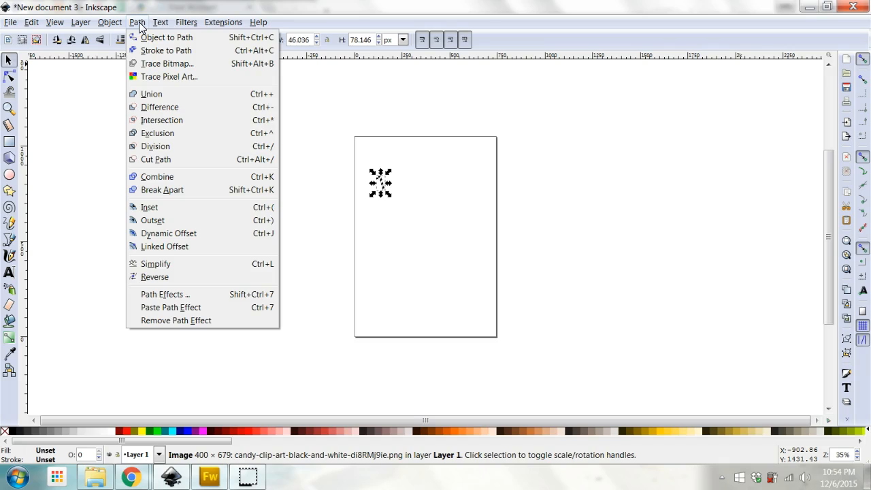
left_click(151, 64)
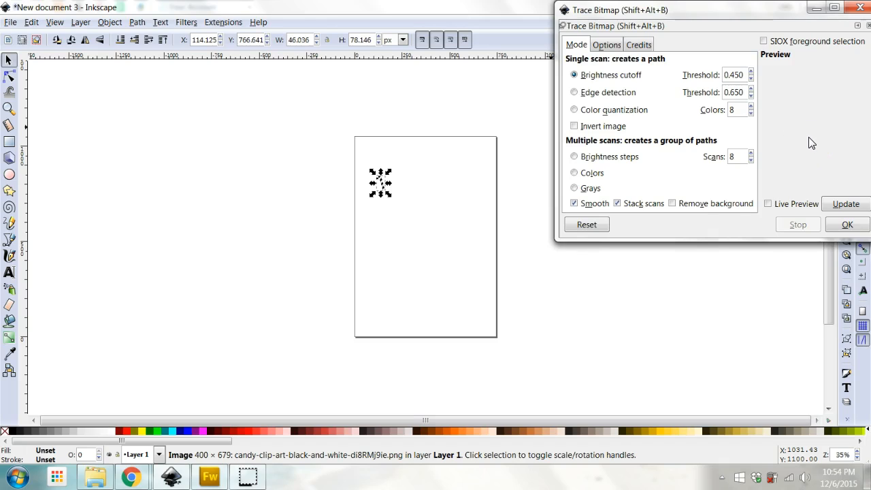
left_click(673, 207)
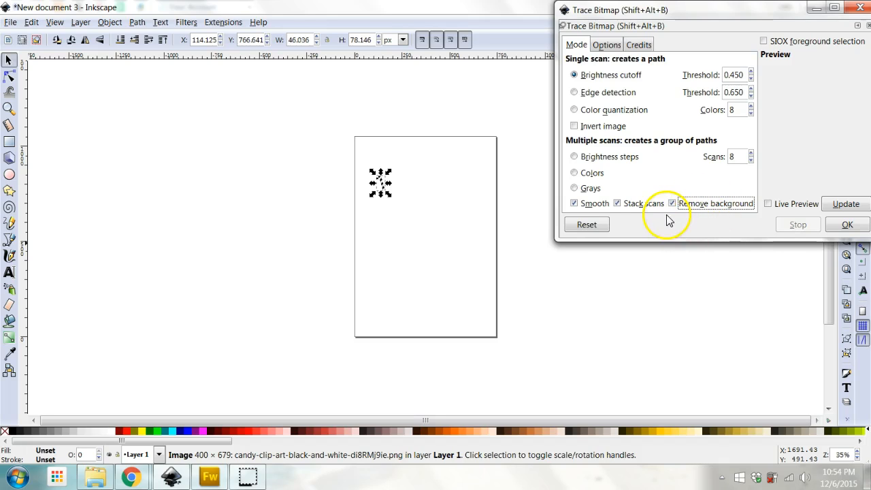
left_click(573, 203)
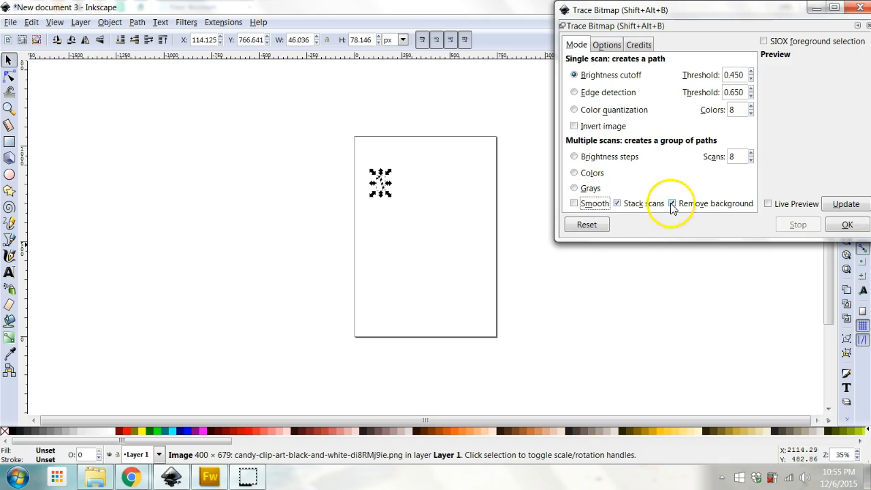
left_click(844, 226)
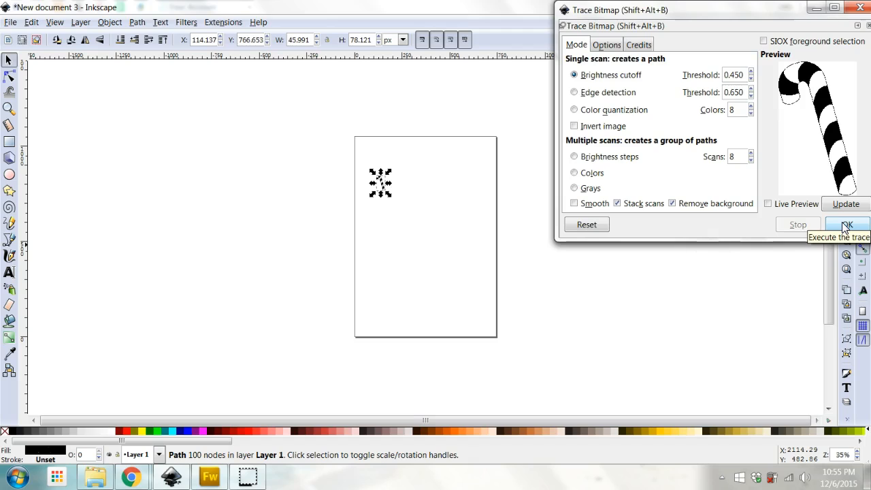
left_click(860, 8)
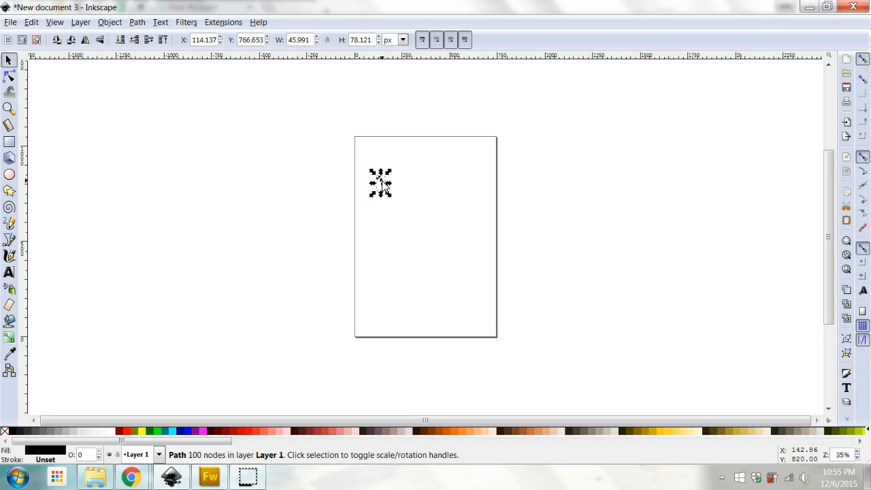
Move the traced candy cane path off the original image into the empty canvas left of the page.
left_click_drag(383, 183, 255, 187)
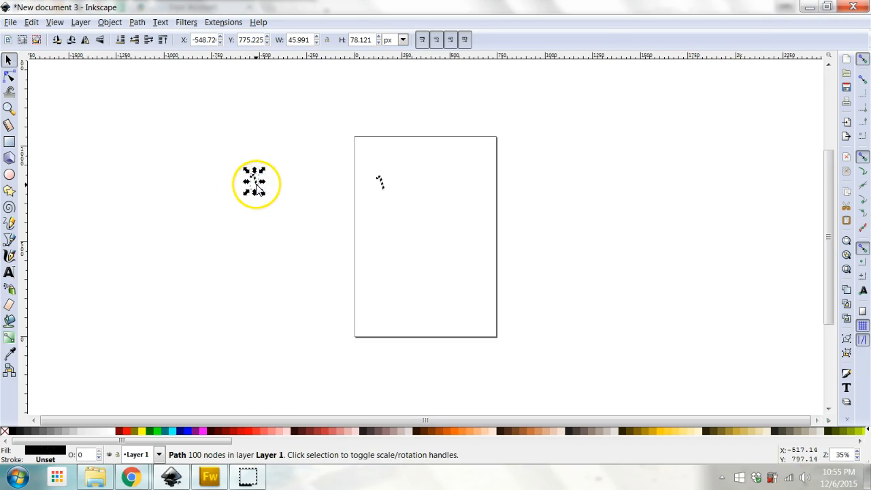
left_click(256, 183)
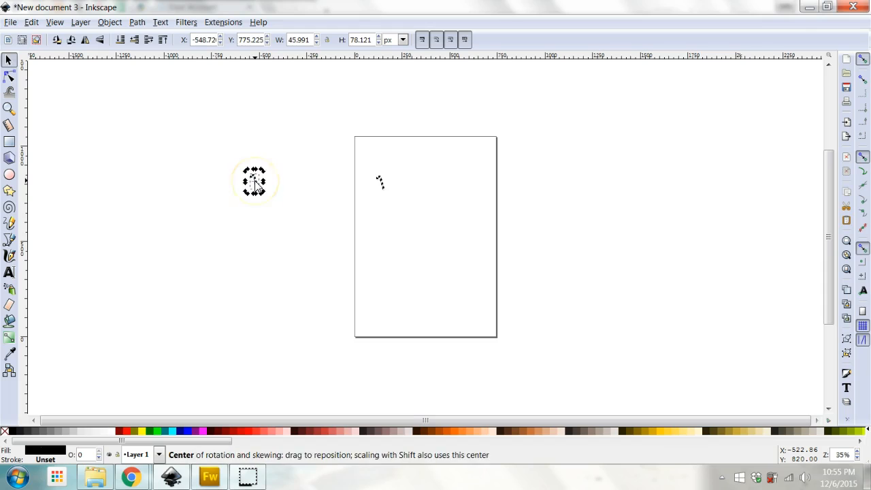
left_click(256, 183)
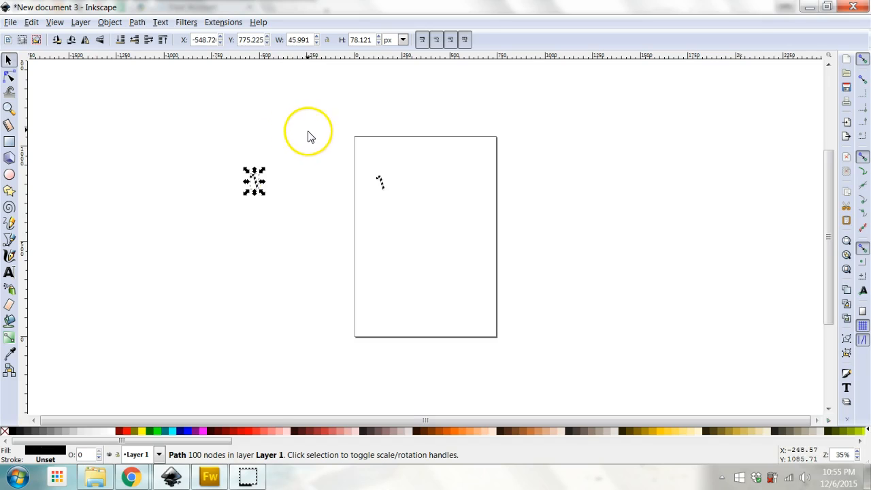
Try scaling the traced candy cane freehand with proportions unlocked, undo the scaling, and reselect the path.
mouse_move(263, 194)
left_mouse_down()
mouse_move(271, 209)
mouse_move(264, 200)
left_mouse_up()
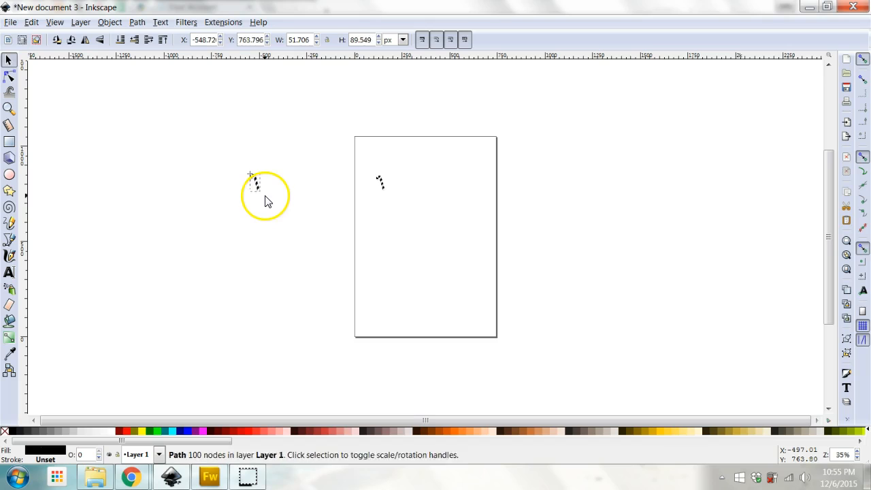
left_click(32, 22)
left_click(41, 37)
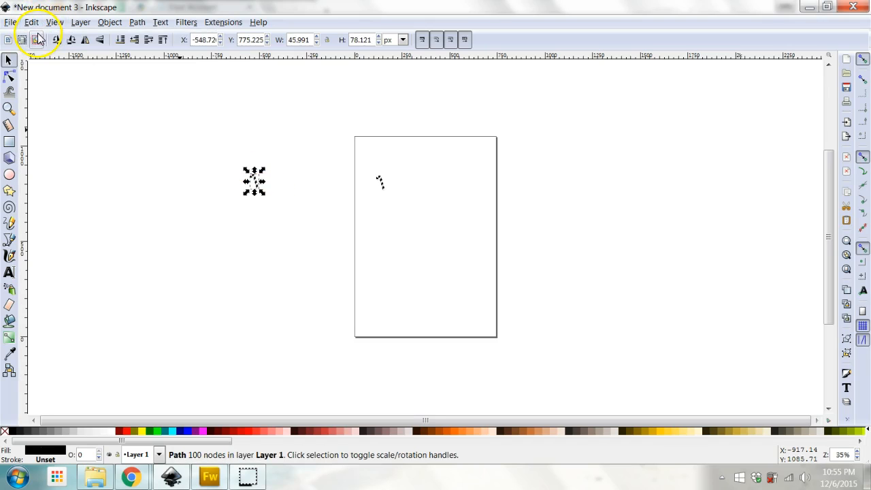
left_click(292, 190)
left_click(250, 185)
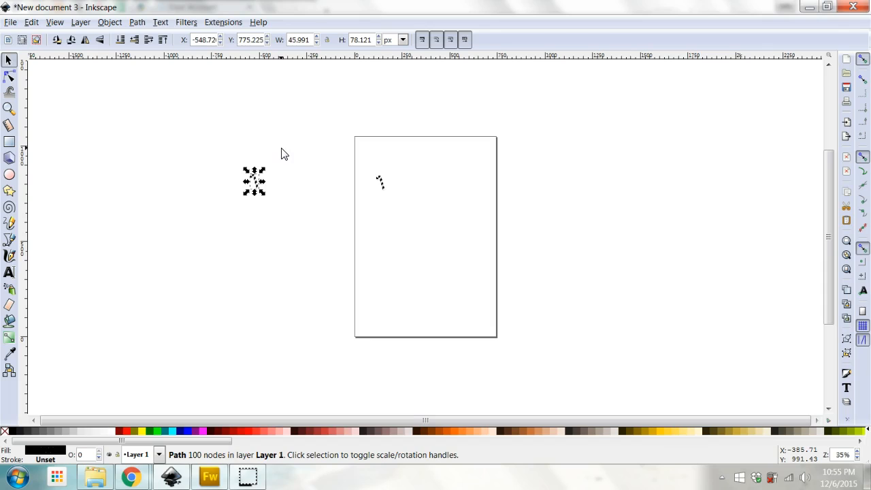
Lock the width-height ratio, enlarge the traced candy cane to about 603 × 1024 px, and move it clear of the page.
left_click(327, 40)
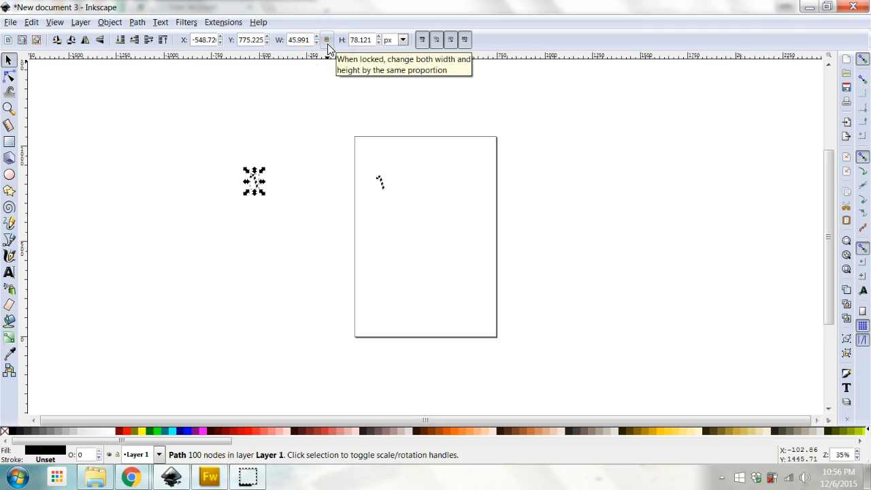
left_click(327, 40)
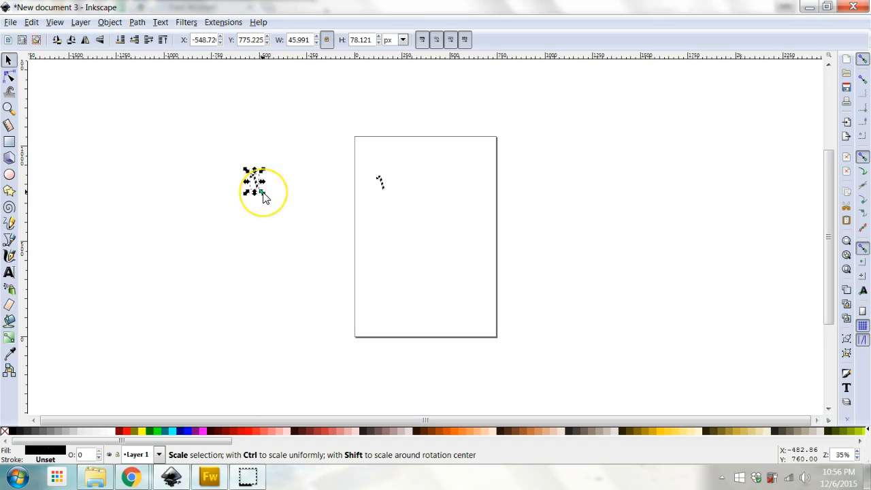
left_click_drag(262, 195, 374, 380)
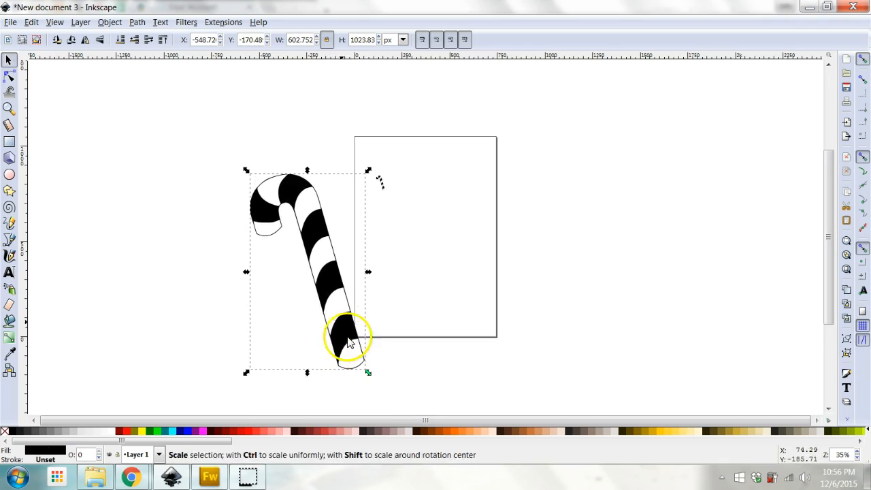
left_click_drag(324, 286, 234, 224)
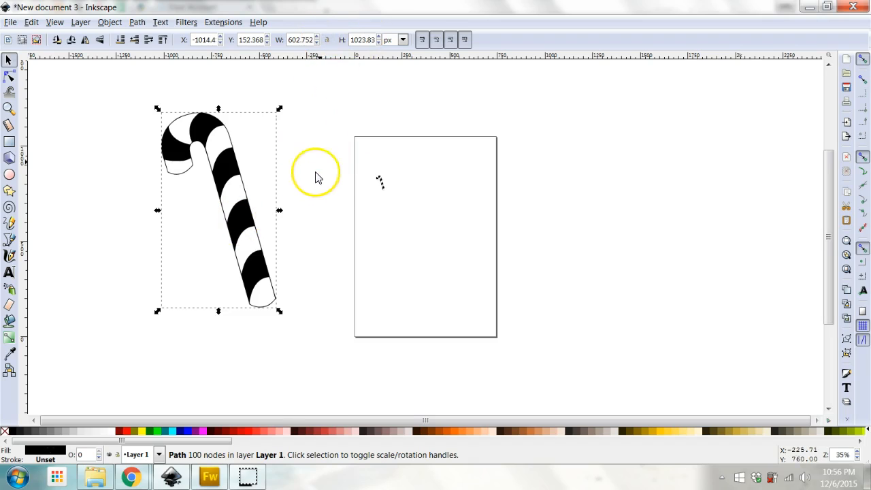
Try shrinking the large candy cane with its proportions unlocked, and undo the resize.
left_click_drag(279, 313, 257, 270)
left_click(31, 22)
left_click(40, 38)
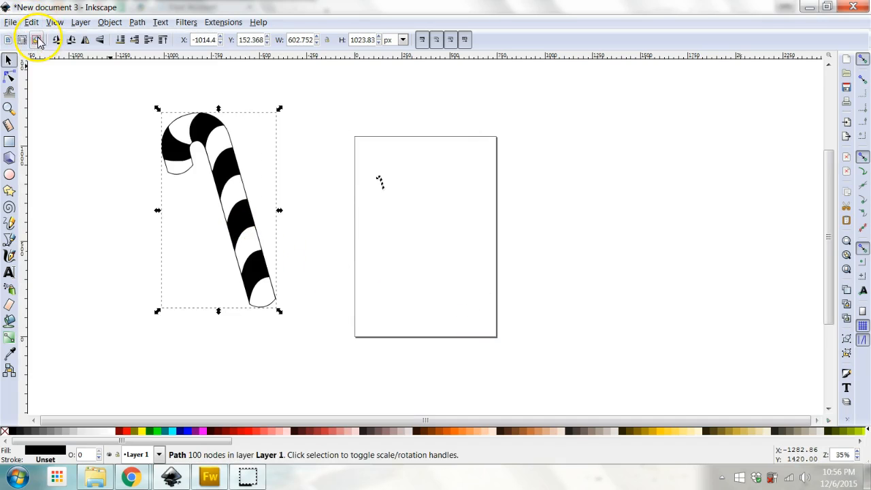
Enlarge the candy cane to about 611 × 1038 px with proportions locked, and delete the small original image from the page.
left_click(326, 44)
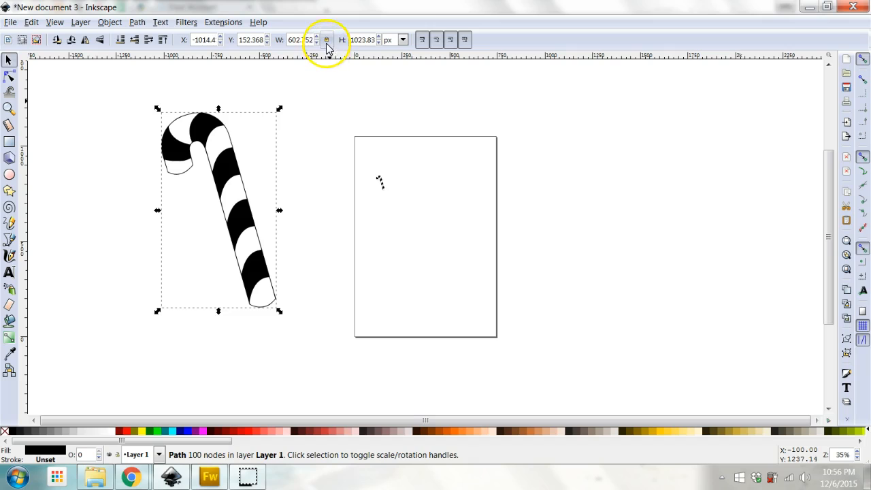
left_click_drag(279, 311, 283, 317)
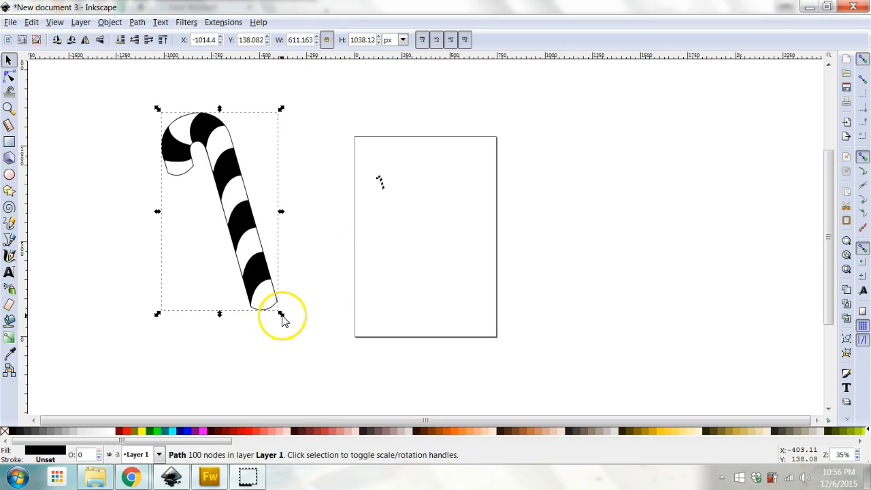
left_click(381, 183)
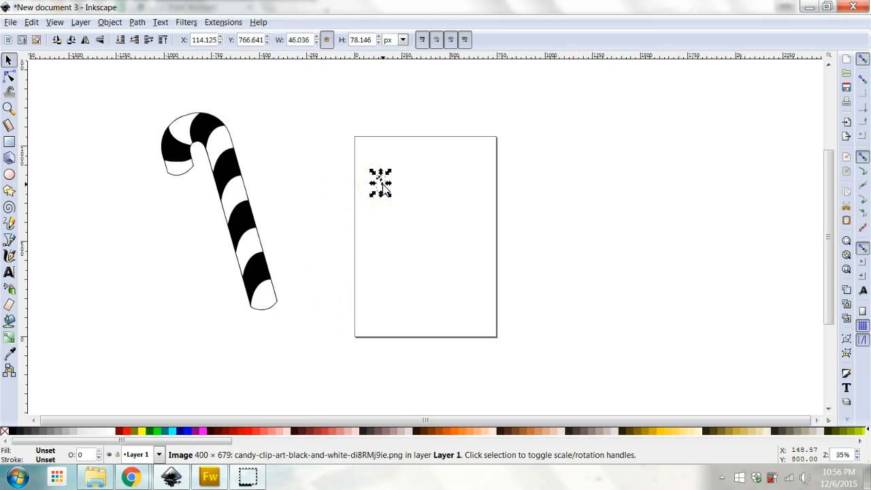
key("Delete")
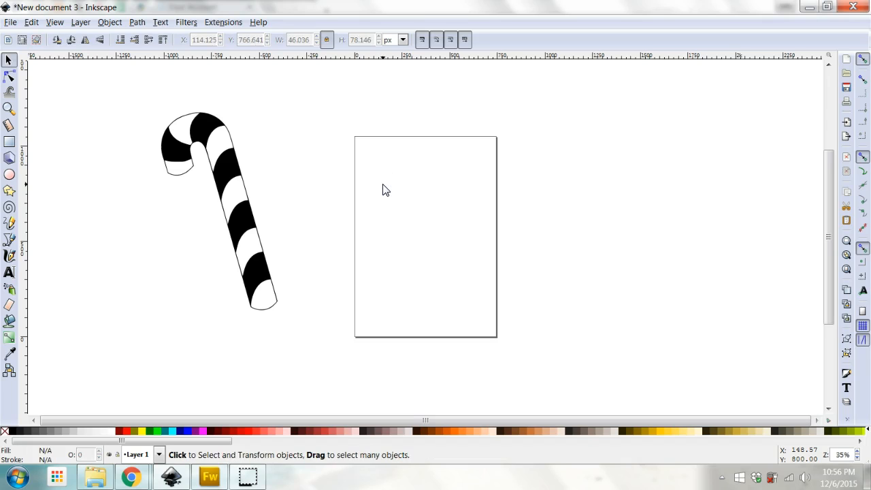
Move the candy cane path onto the page, shrink it to about 546 × 927 px, and center it within the page borders.
left_click(225, 169)
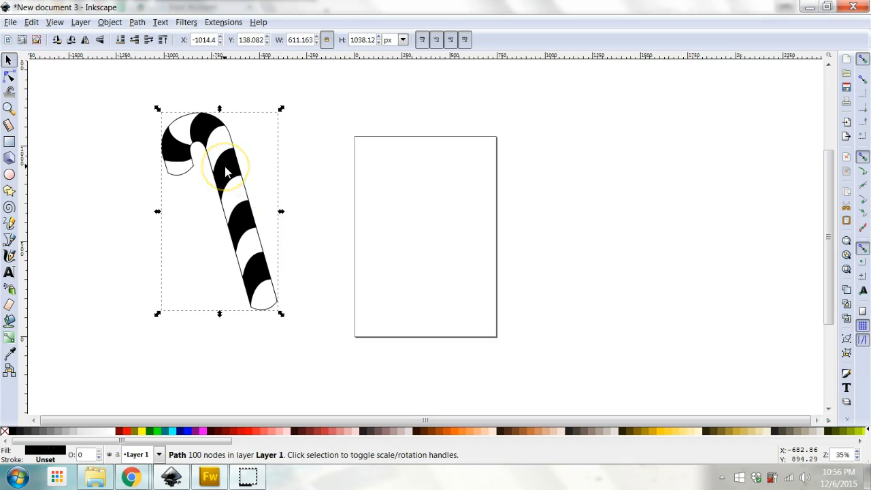
left_click_drag(225, 166, 434, 189)
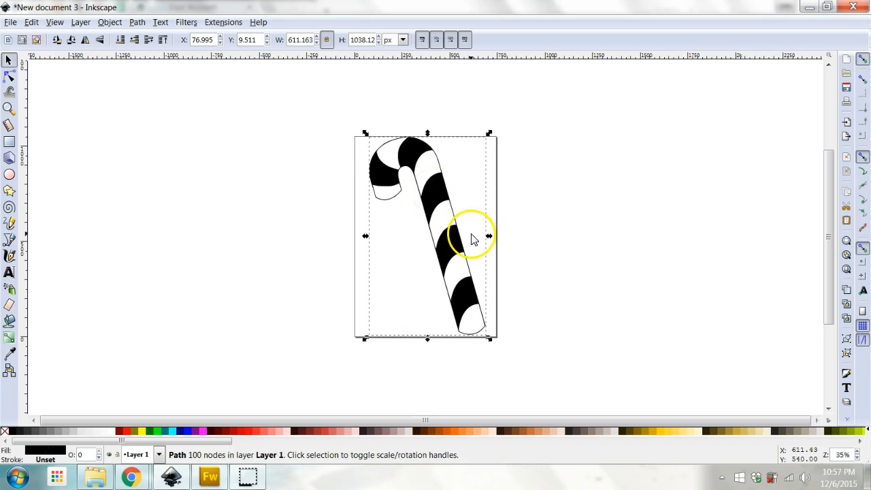
left_click_drag(490, 339, 478, 318)
left_click_drag(451, 281, 460, 296)
left_click(531, 256)
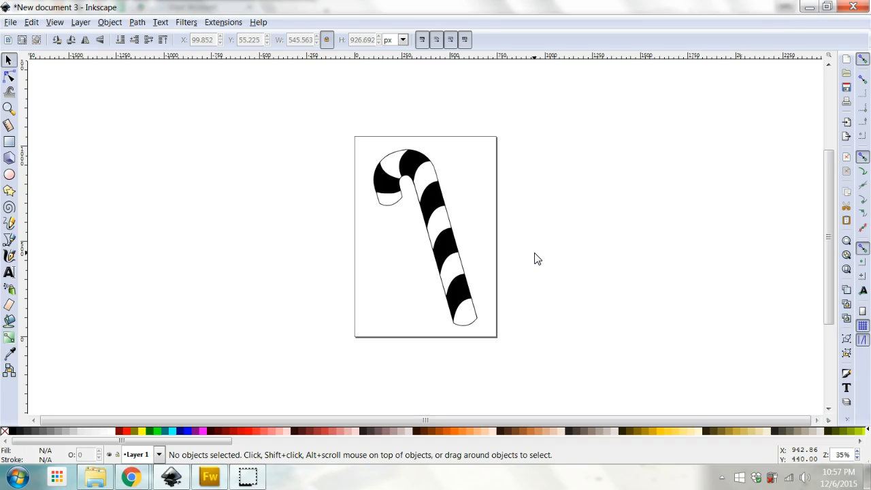
Break the candy cane path apart into separate pieces and deselect them.
left_click(417, 162)
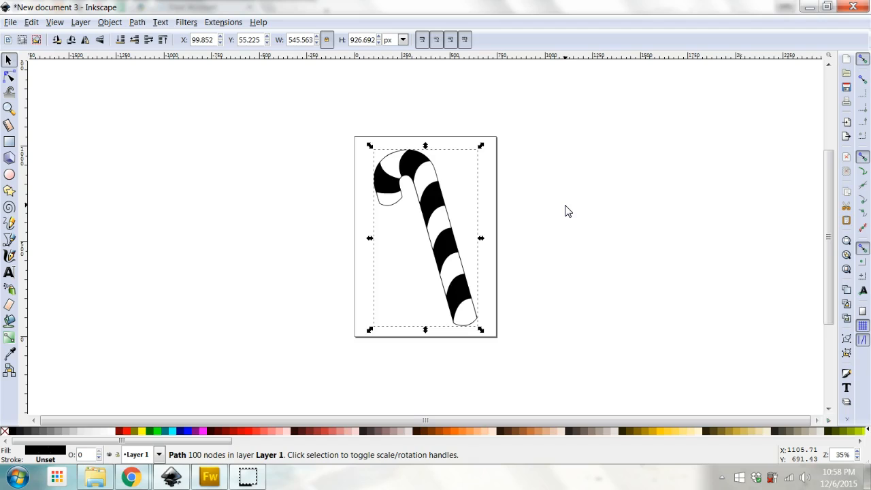
key("minus")
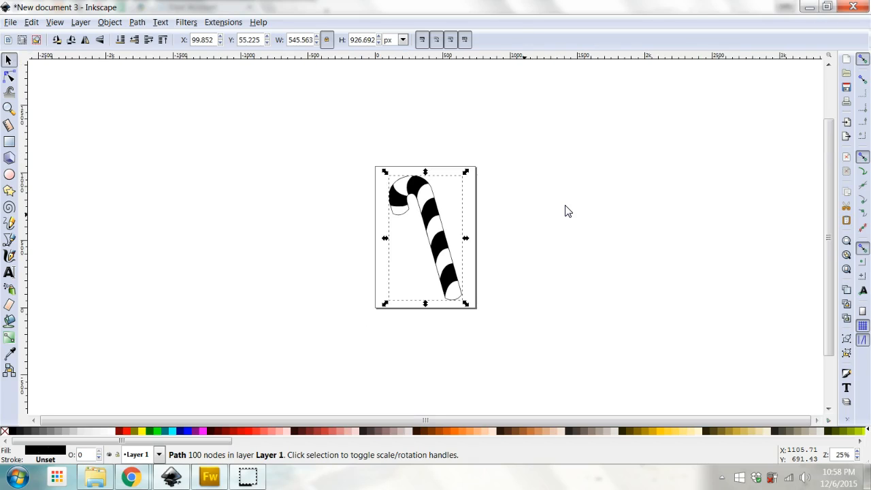
key("minus")
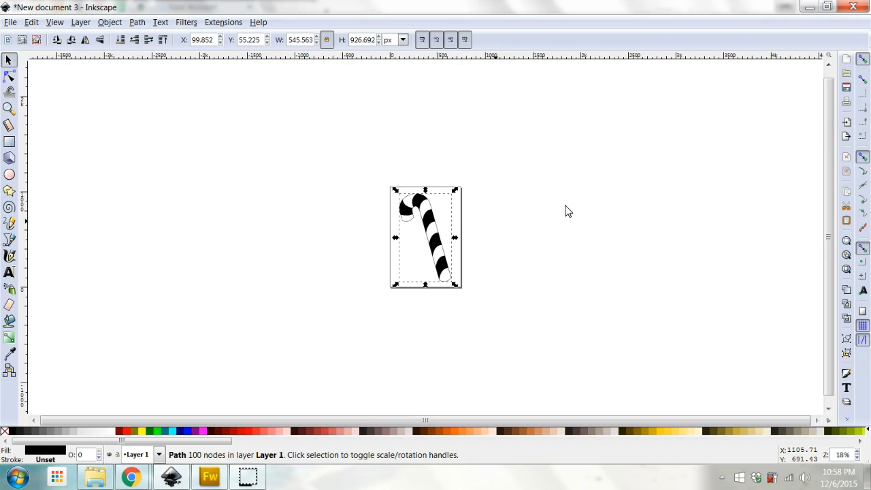
key("plus")
key("plus")
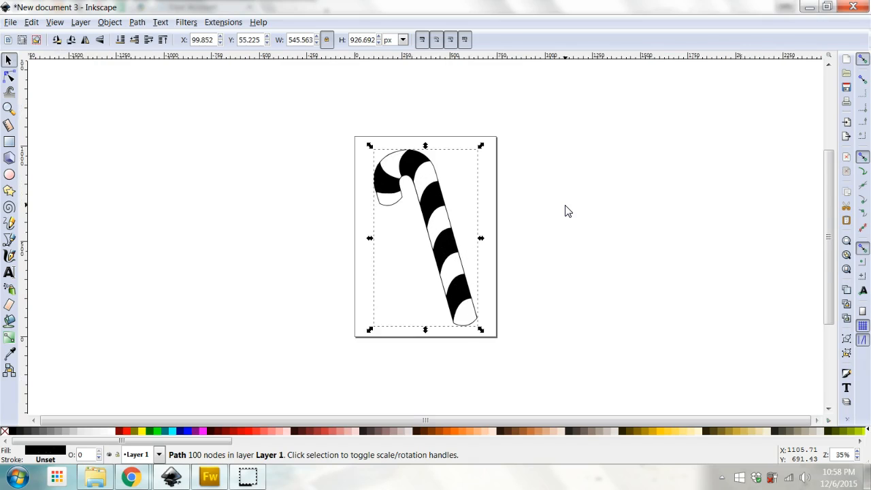
key("plus")
key("plus")
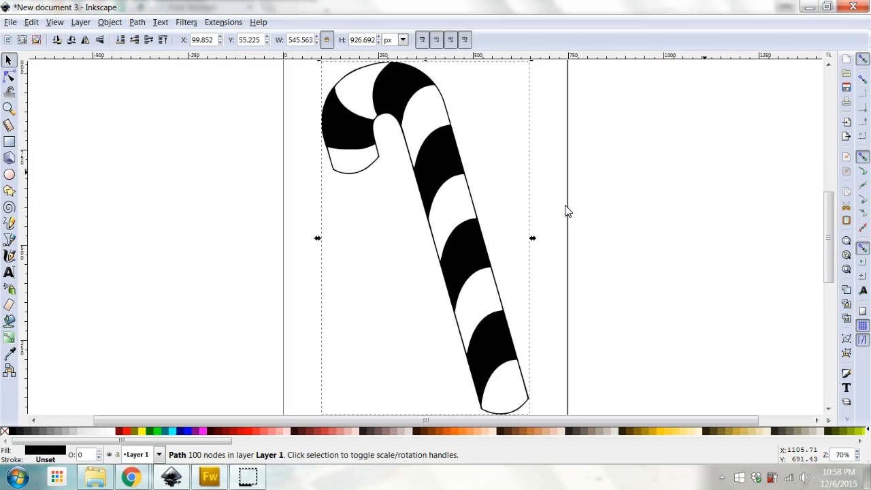
key("minus")
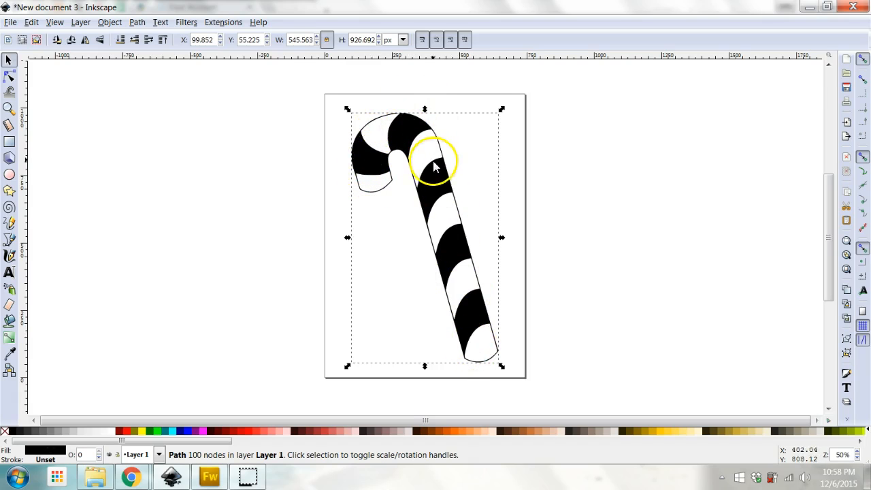
left_click(138, 23)
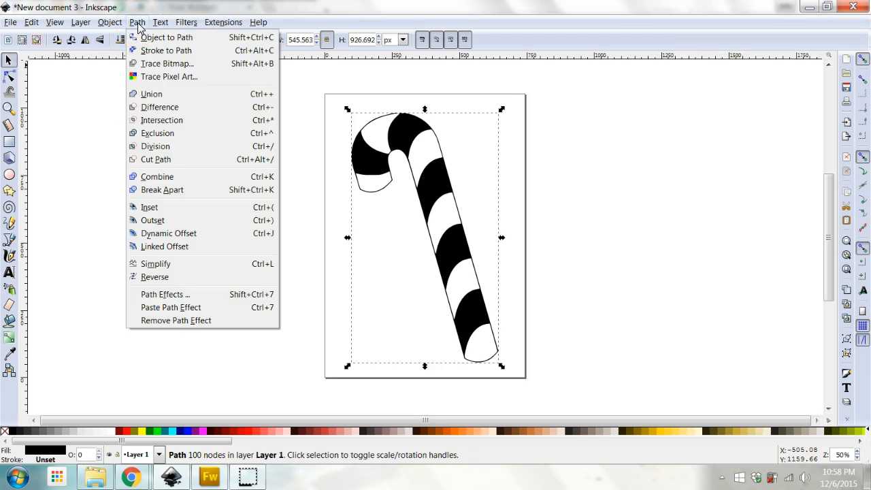
left_click(162, 191)
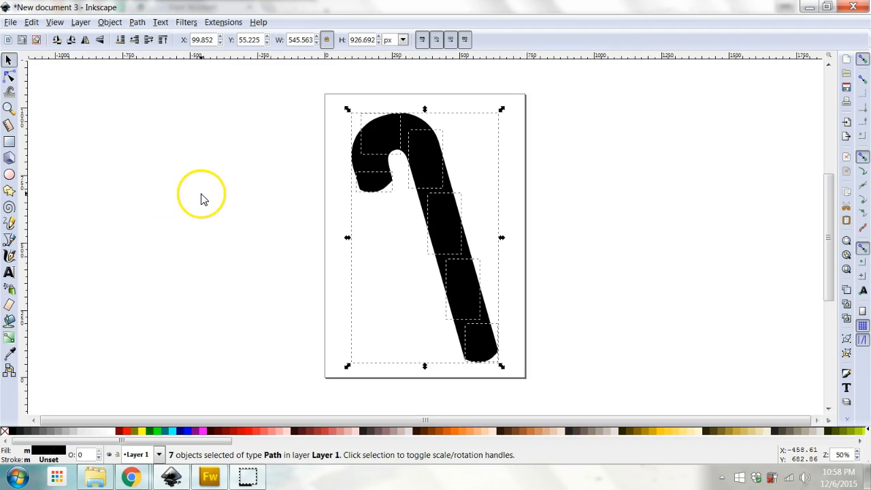
left_click(216, 204)
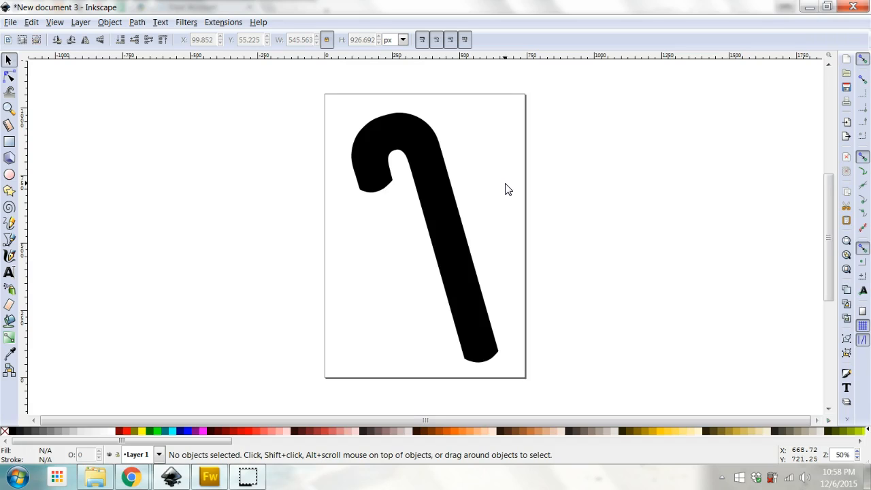
Fill the large piece that forms the whole candy cane body with red.
left_click(358, 263)
left_click(369, 215)
left_click(363, 196)
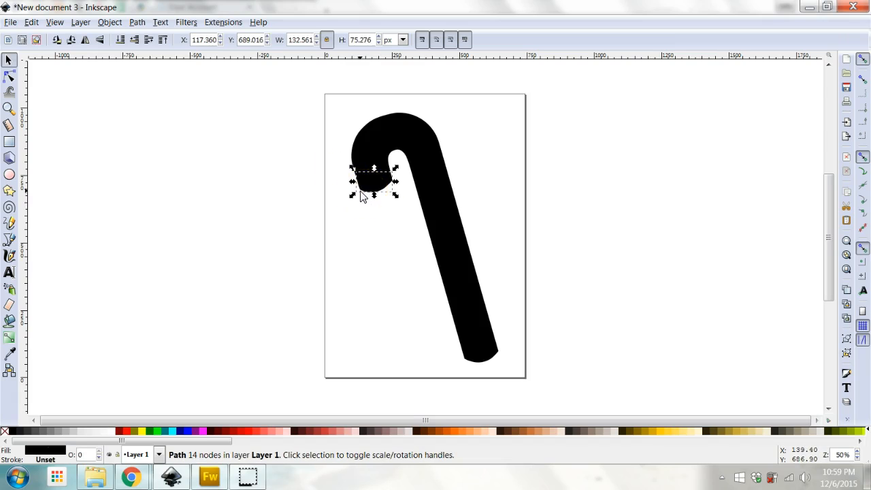
left_click(344, 172)
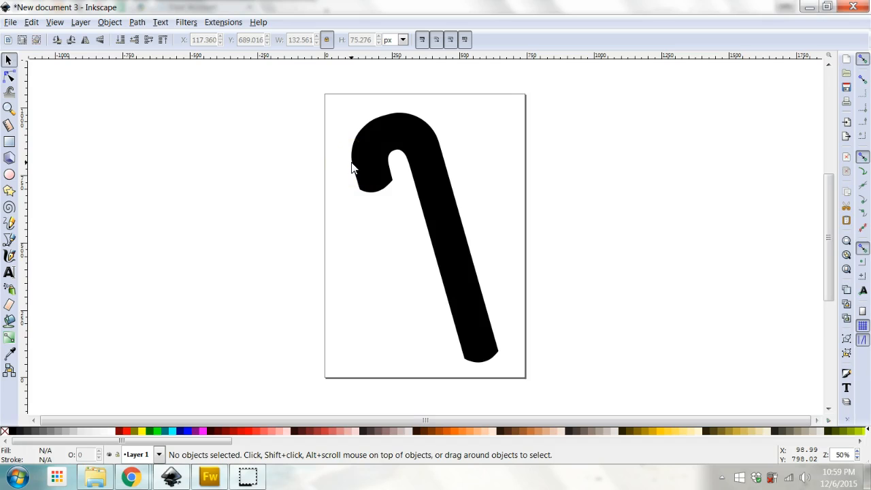
left_click(350, 168)
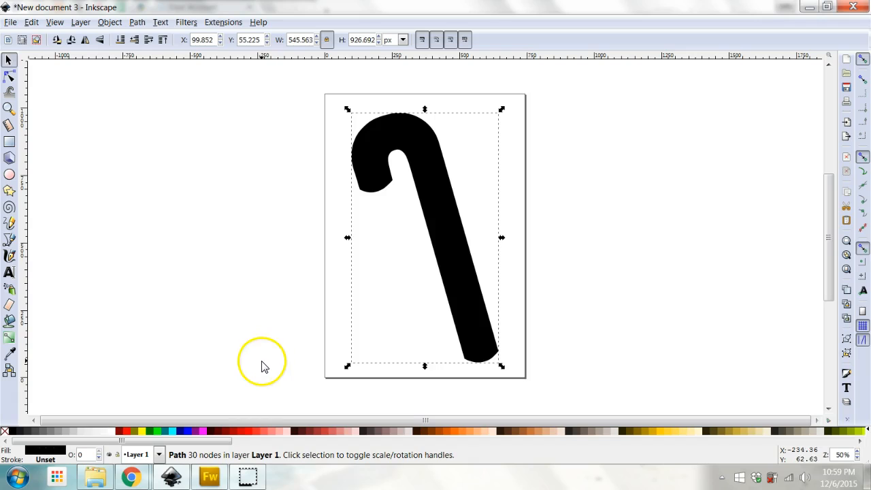
left_click(242, 434)
left_click(211, 237)
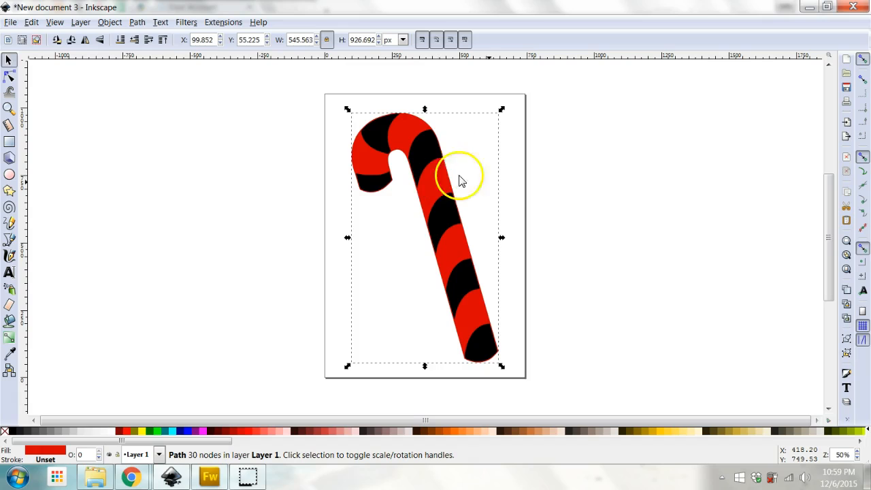
left_click(550, 197)
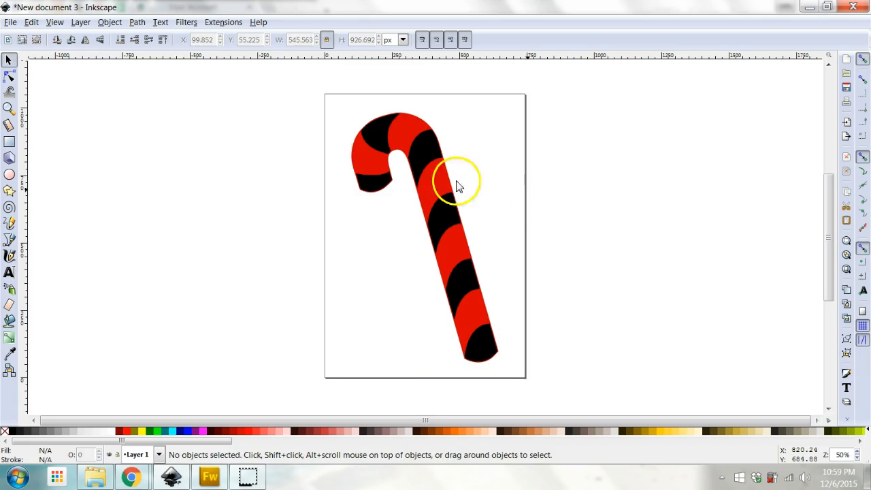
Fill the two black pieces in the candy cane's hook, the tip and the upper curve stripe, with white.
left_click(370, 189)
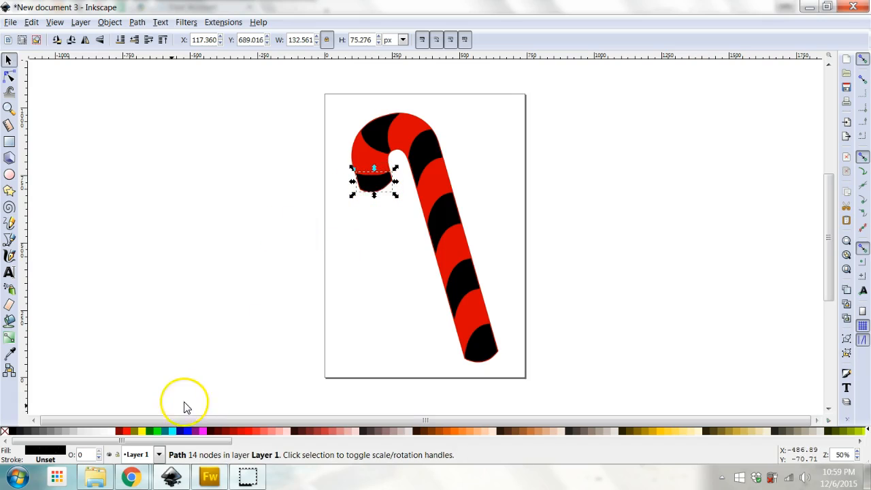
left_click(114, 435)
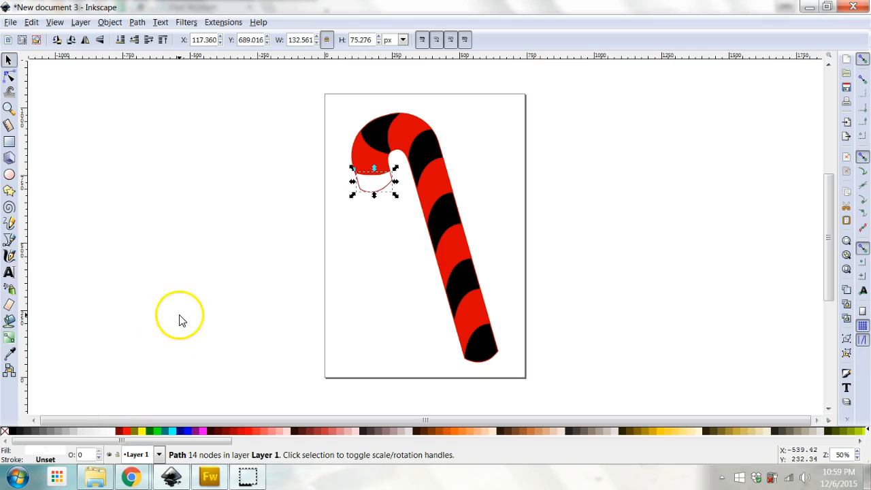
left_click(340, 143)
left_click(378, 136)
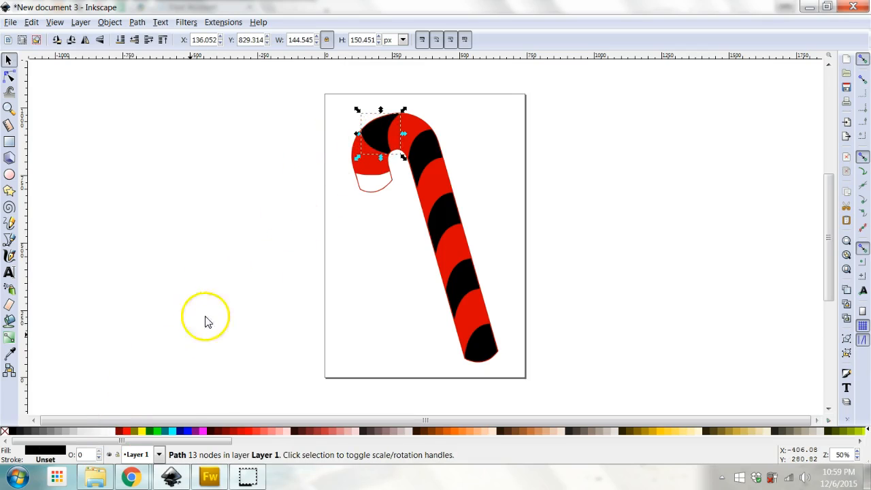
left_click(111, 434)
left_click(185, 307)
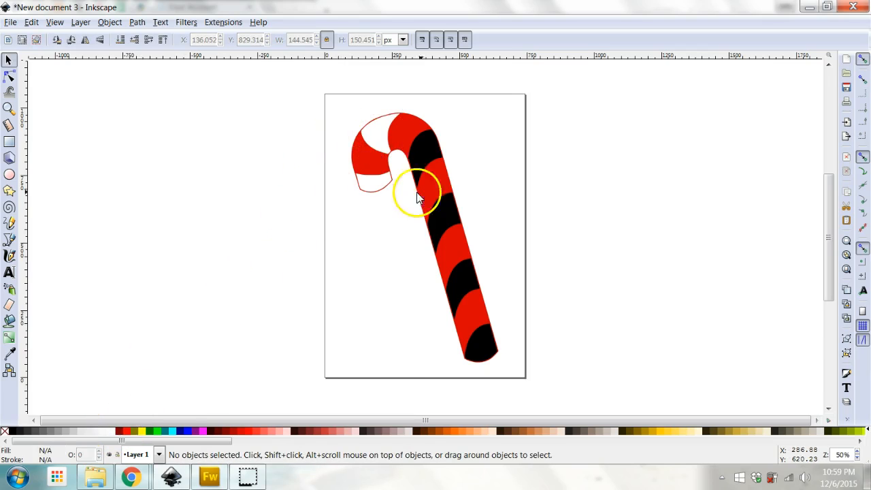
Select the four remaining black stripes along the candy cane's shaft together and fill them with white.
left_click(428, 151)
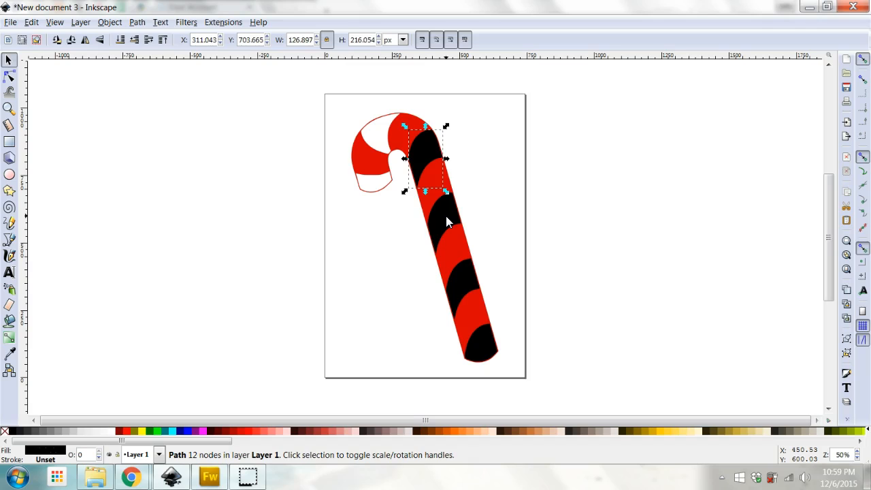
key("shift")
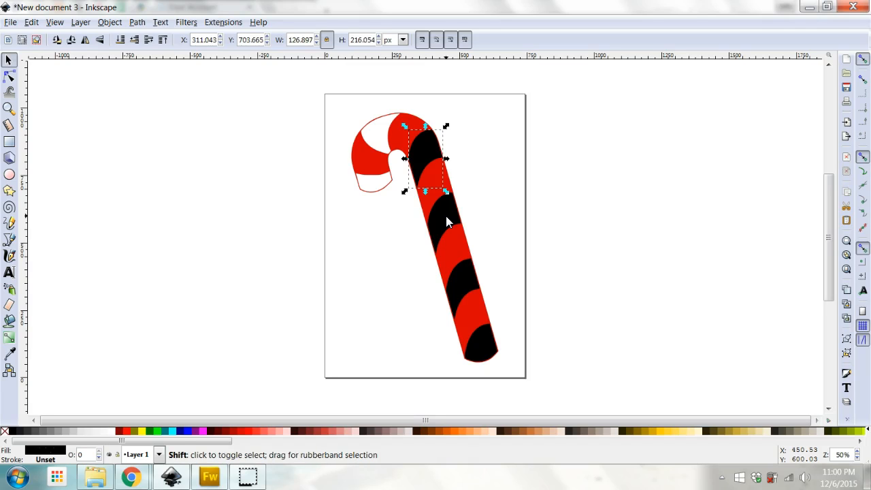
left_click(446, 215, "shift")
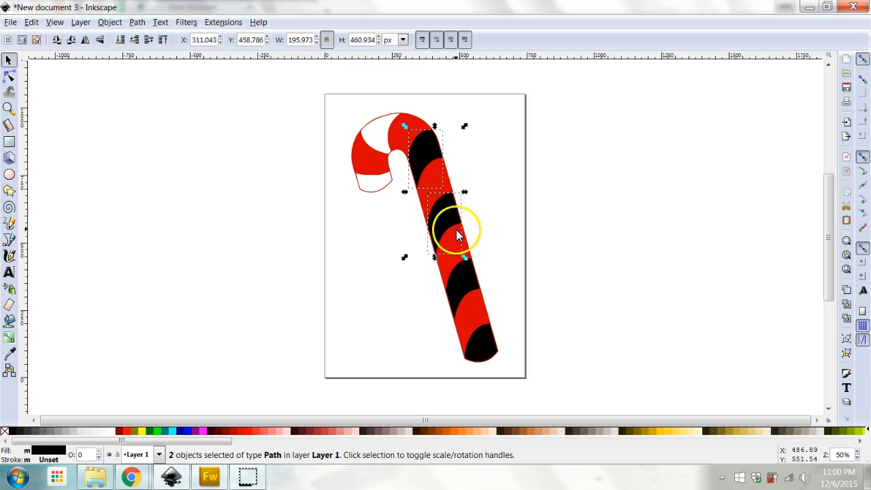
left_click(460, 276, "shift")
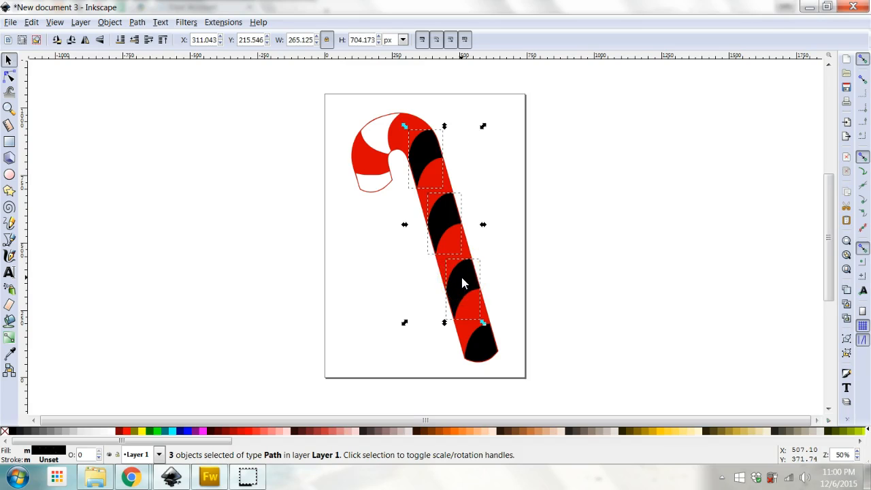
left_click(481, 352, "shift")
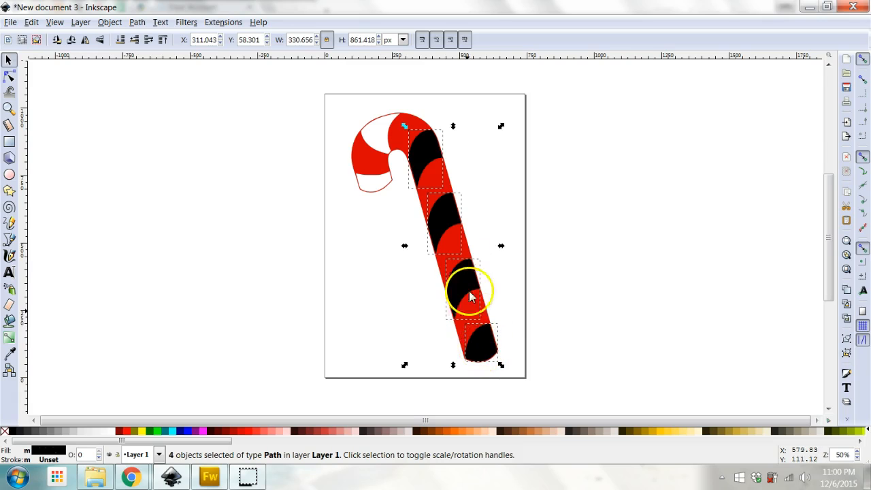
left_click(113, 435)
left_click(157, 267)
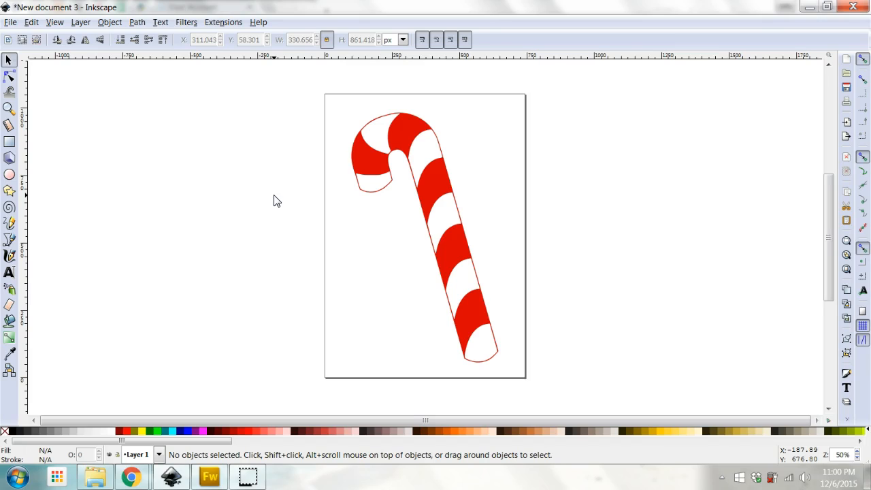
Save the drawing as candy-cane in the Downloads folder in Plain SVG format, replacing the existing file.
left_click(10, 23)
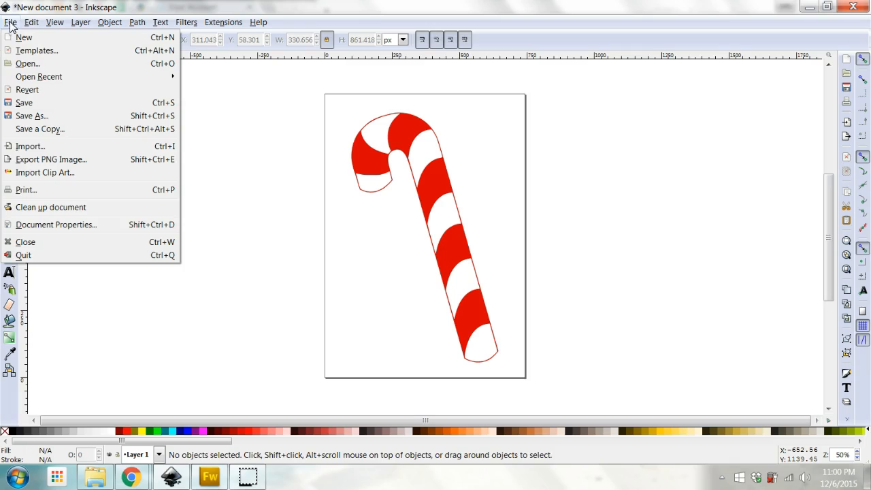
left_click(38, 120)
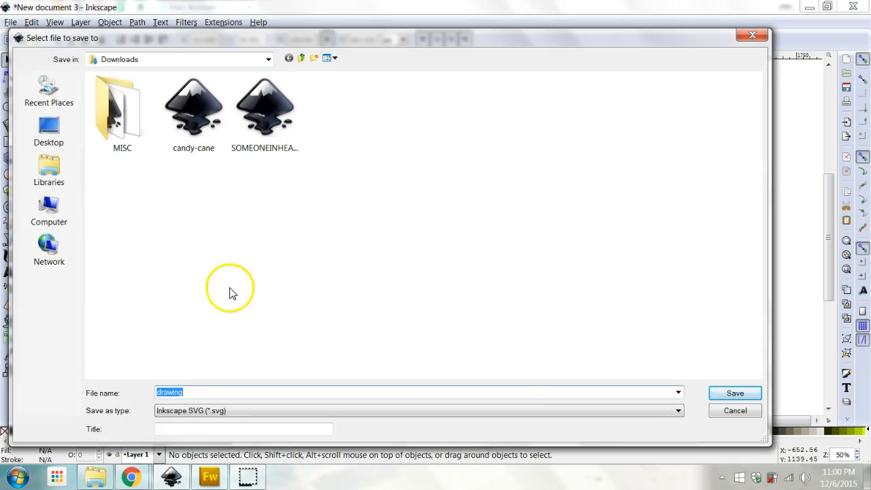
left_click(192, 118)
left_click(213, 408)
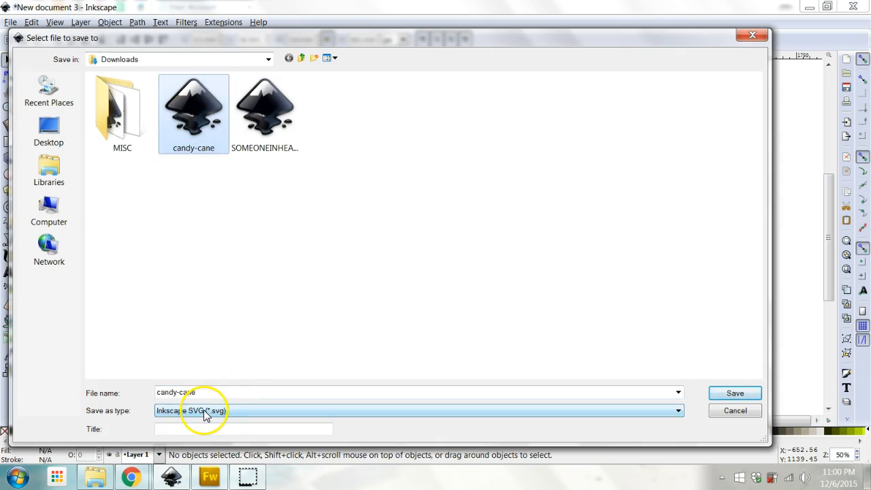
left_click(201, 412)
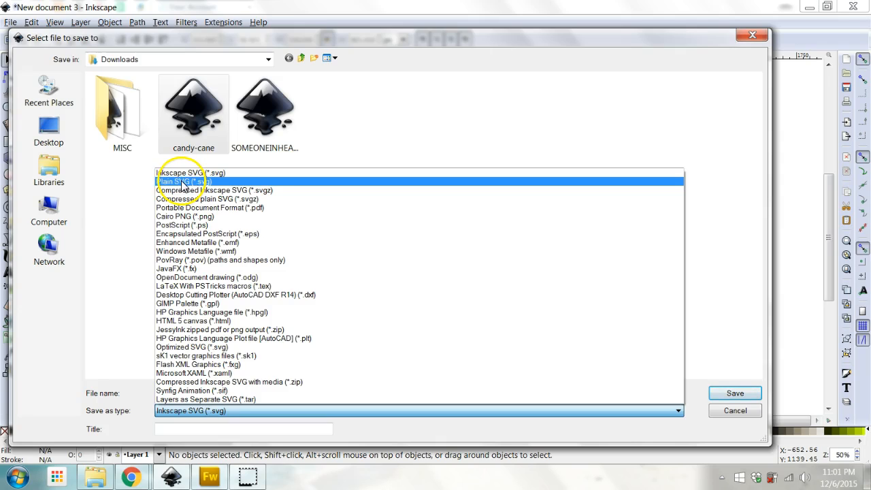
left_click(182, 183)
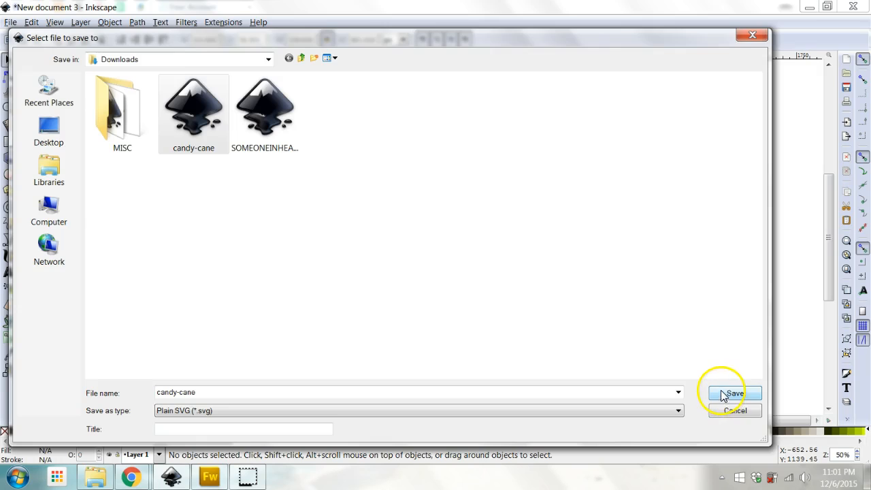
left_click(725, 395)
left_click(541, 292)
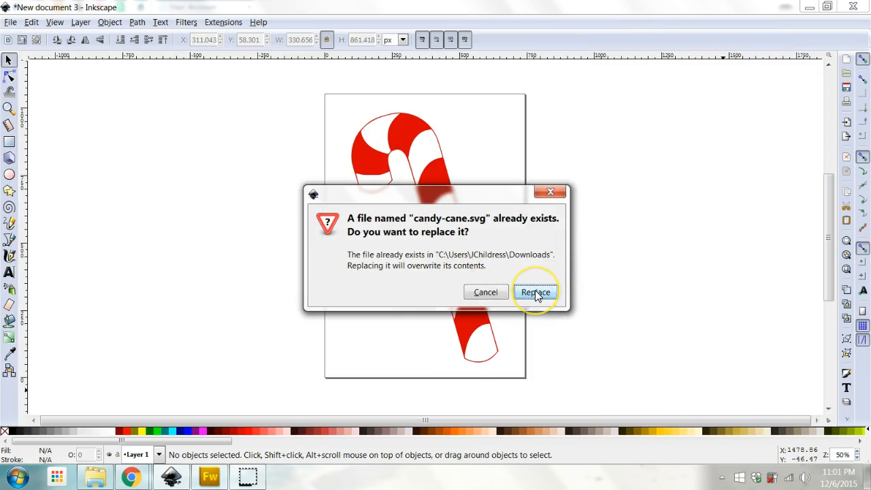
left_click(601, 312)
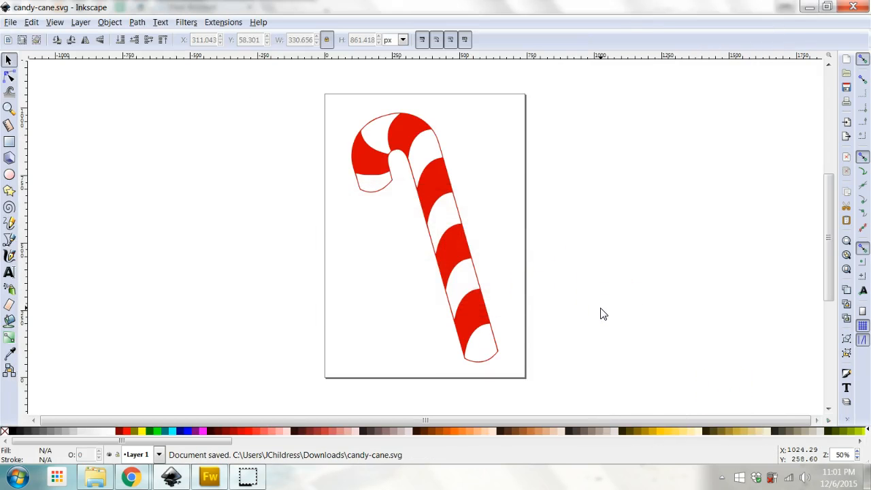